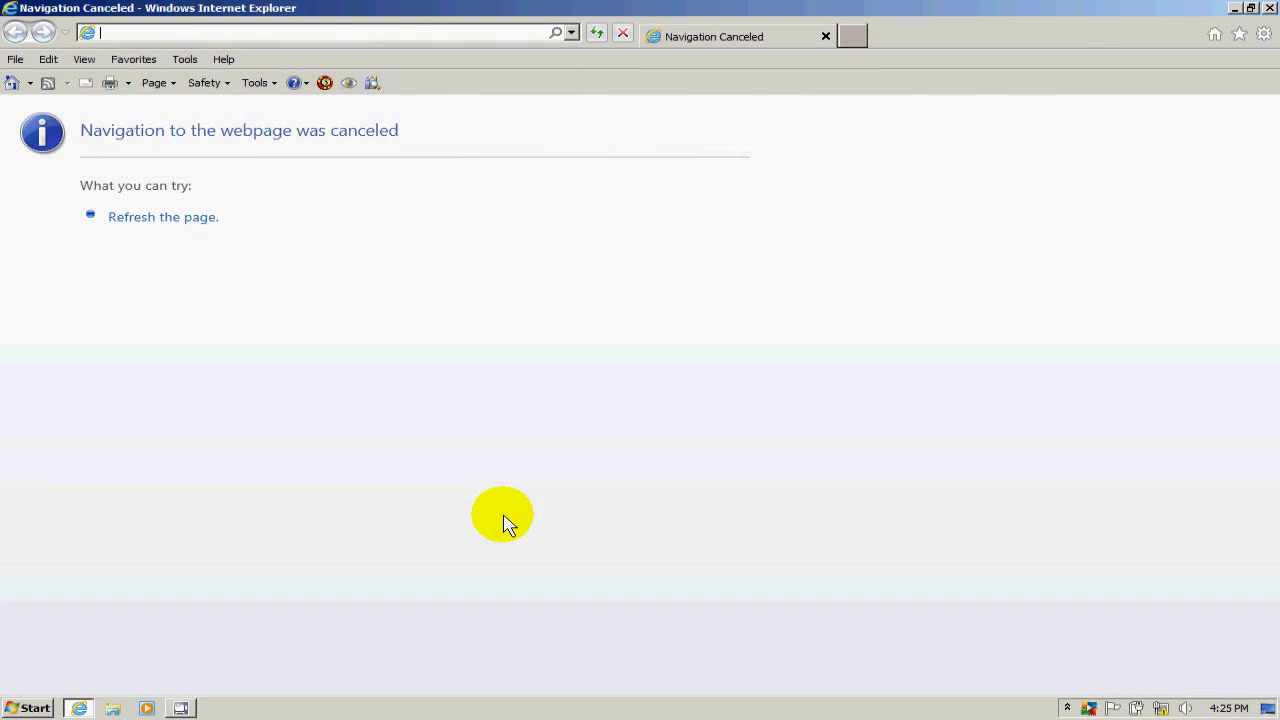
# Paste 192.168.1.1 into the Internet Explorer address bar and load the router page.
pyautogui.rightClick(154, 35)
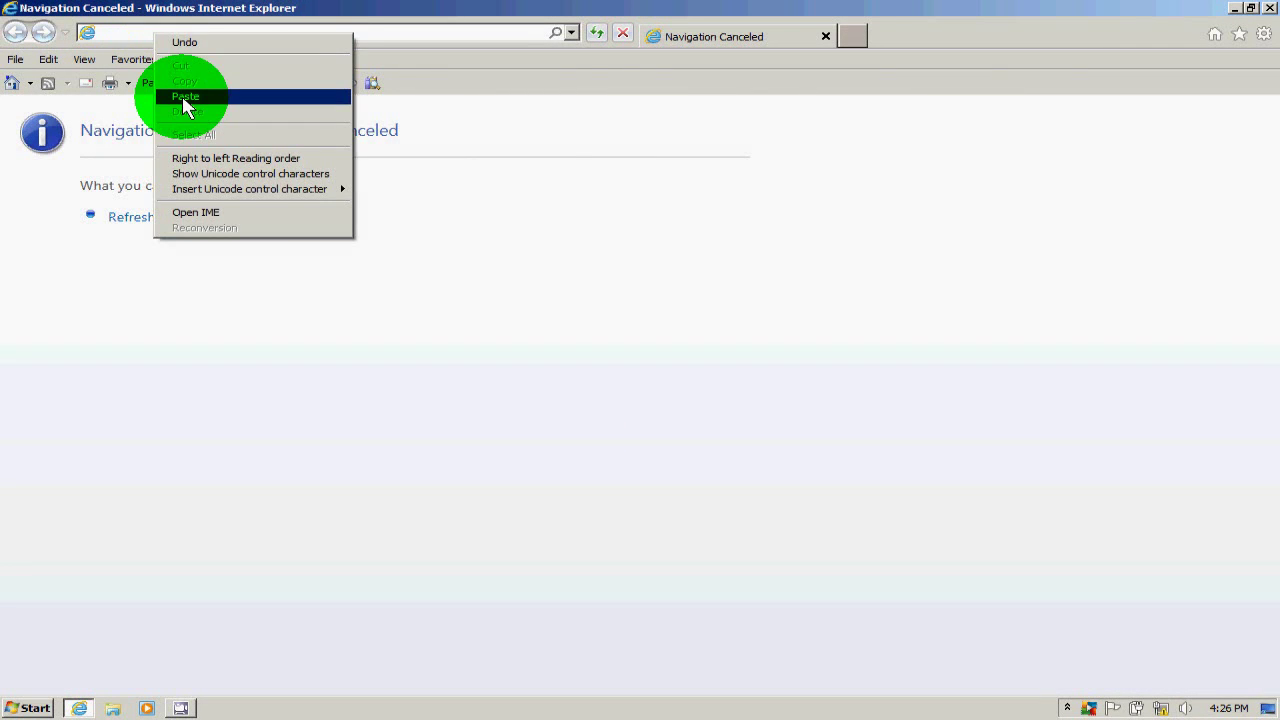
pyautogui.click(185, 97)
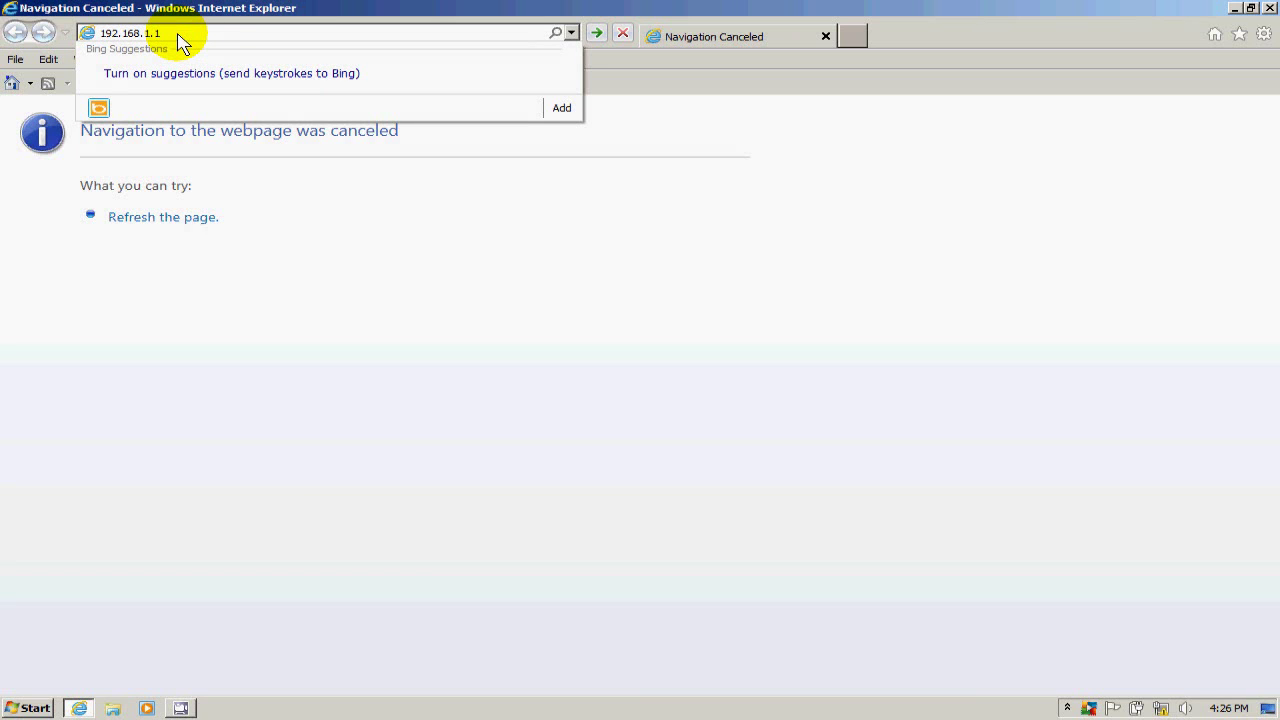
pyautogui.press('Return')
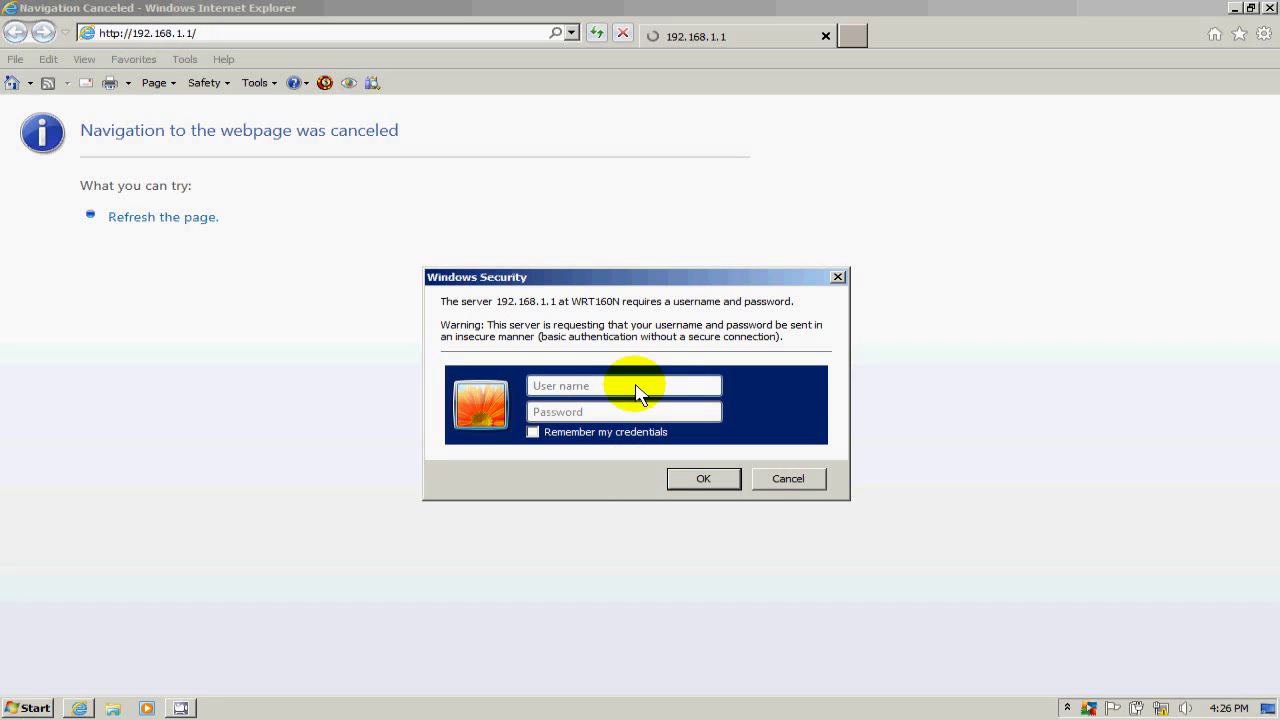
# Enter the administrator user name and password in the router login prompt.
pyautogui.click(557, 391)
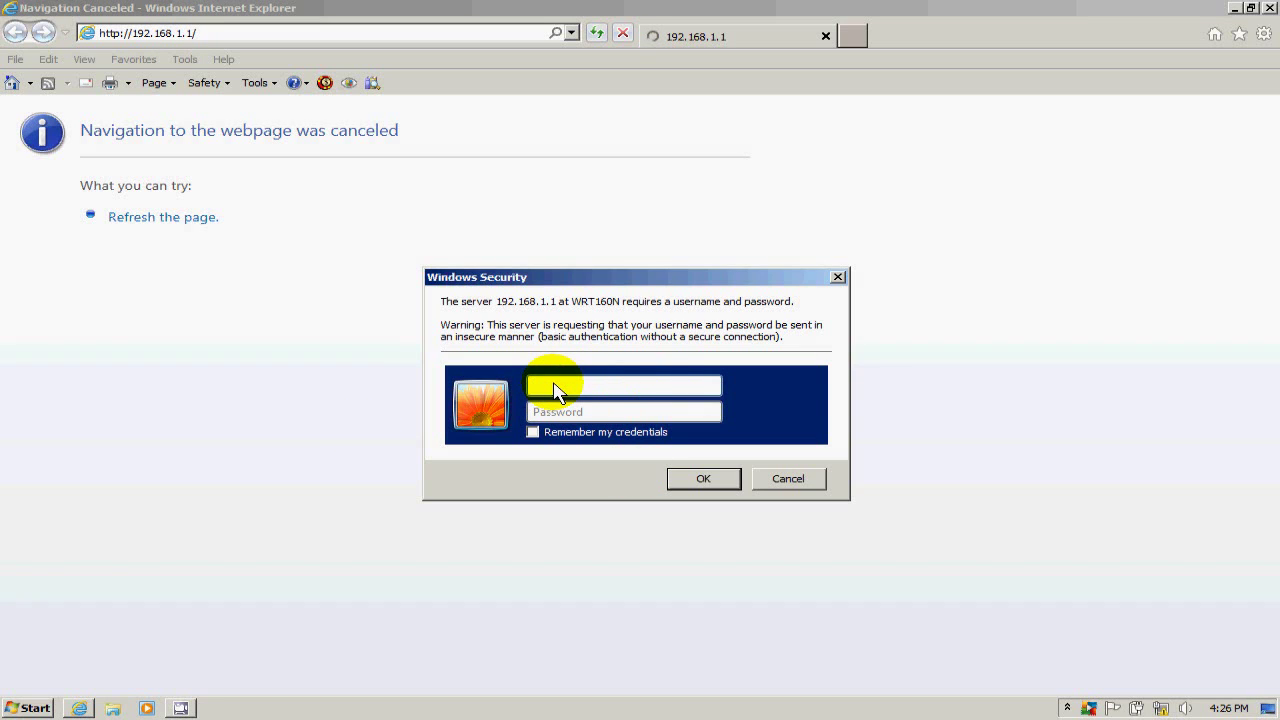
pyautogui.write('admin')
pyautogui.click(554, 413)
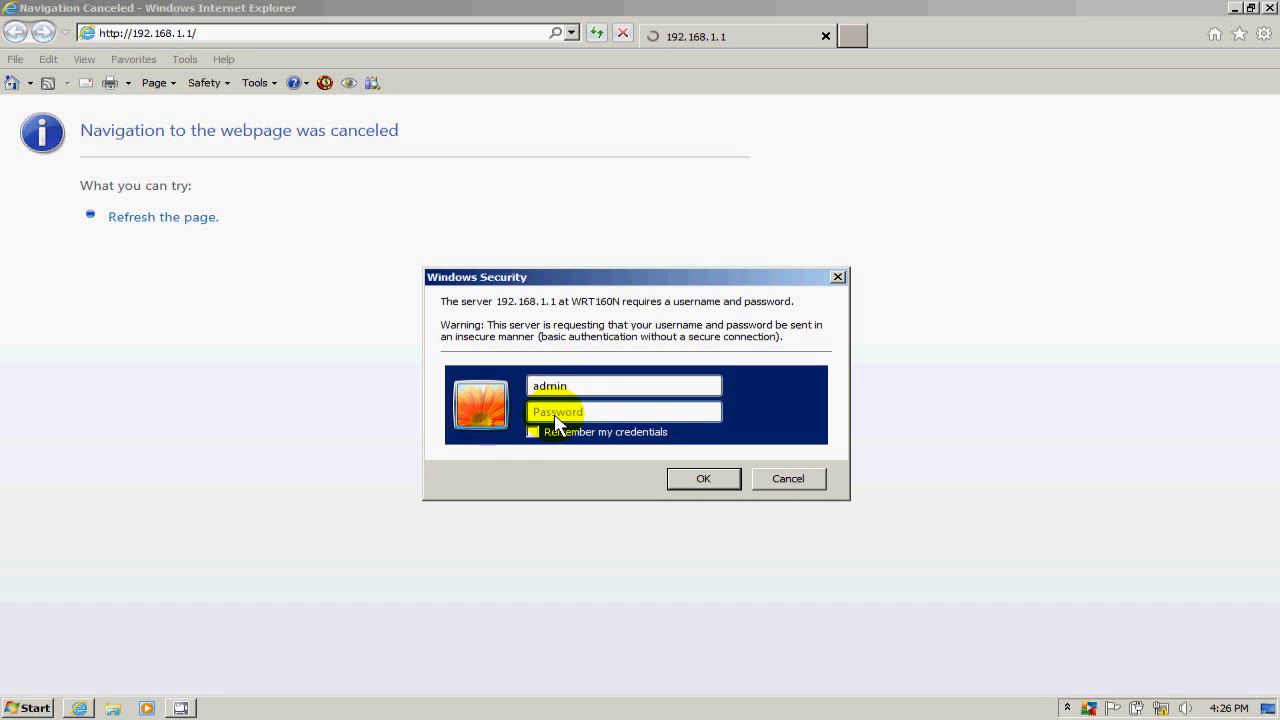
pyautogui.write('admin')
# Submit the login, enter myrouter1 as the Host Name, and save the Basic Setup settings.
pyautogui.click(709, 478)
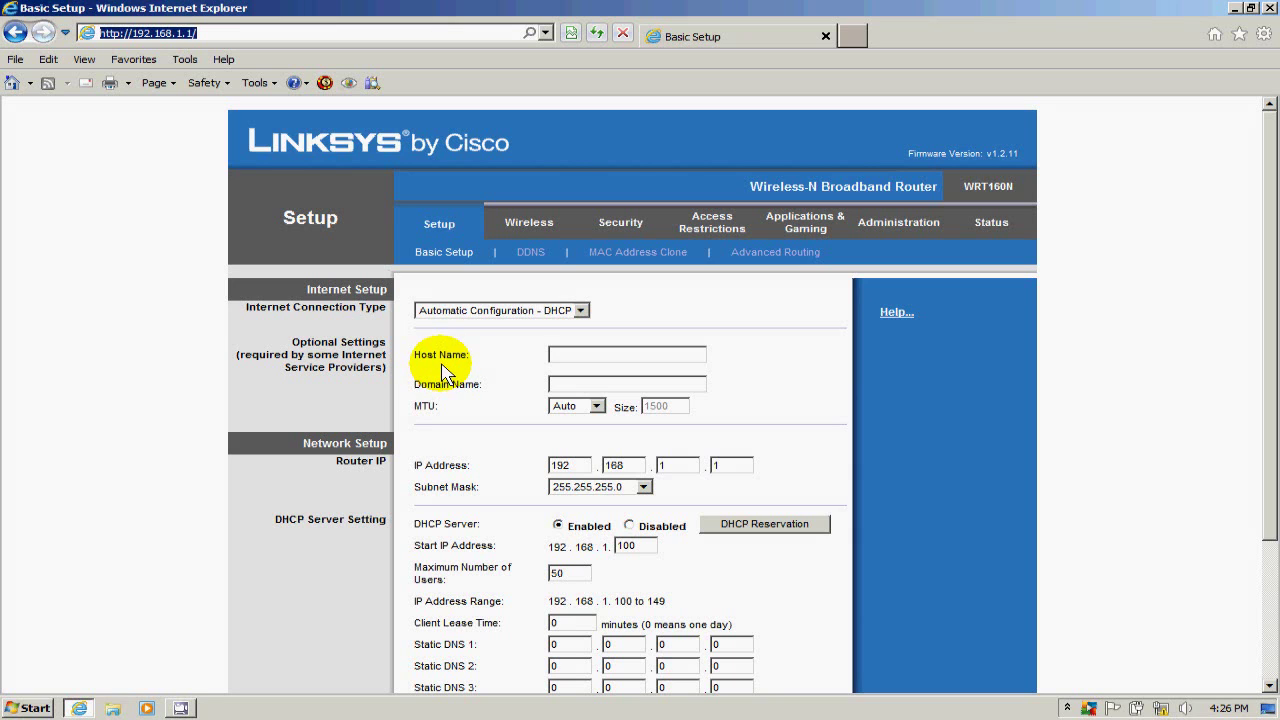
pyautogui.click(581, 362)
pyautogui.write('m')
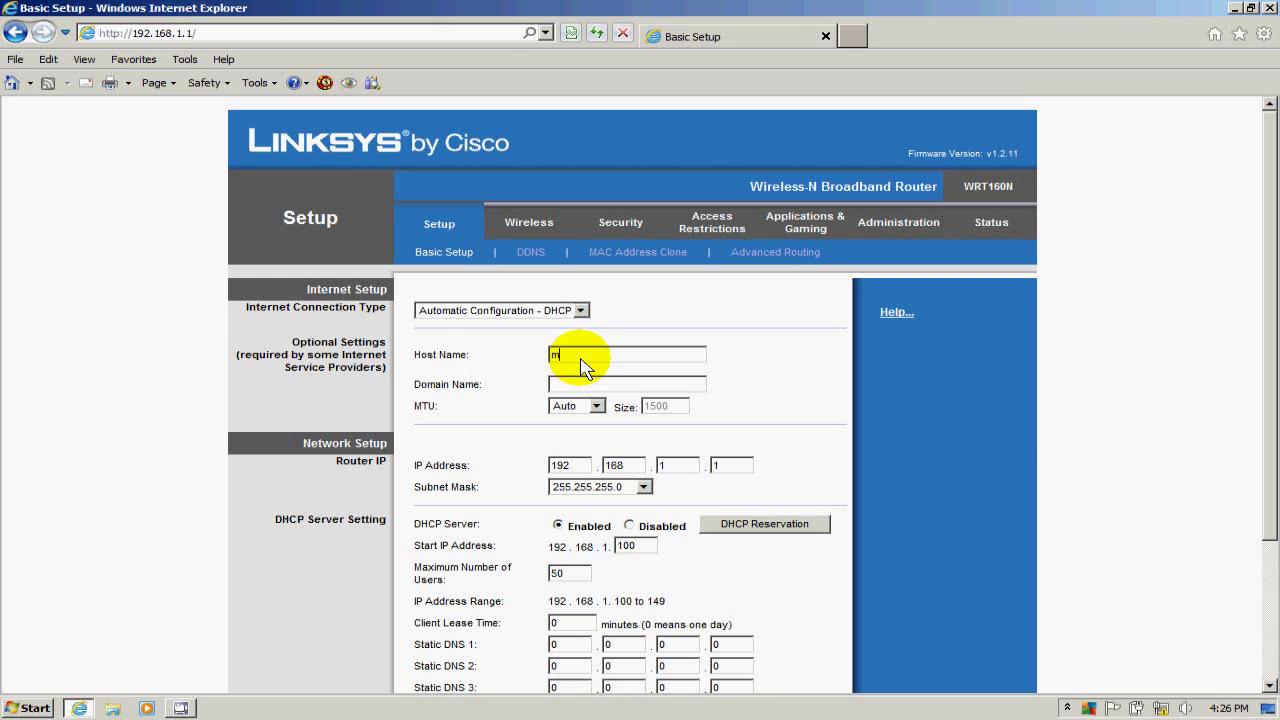
pyautogui.write('yrouter1')
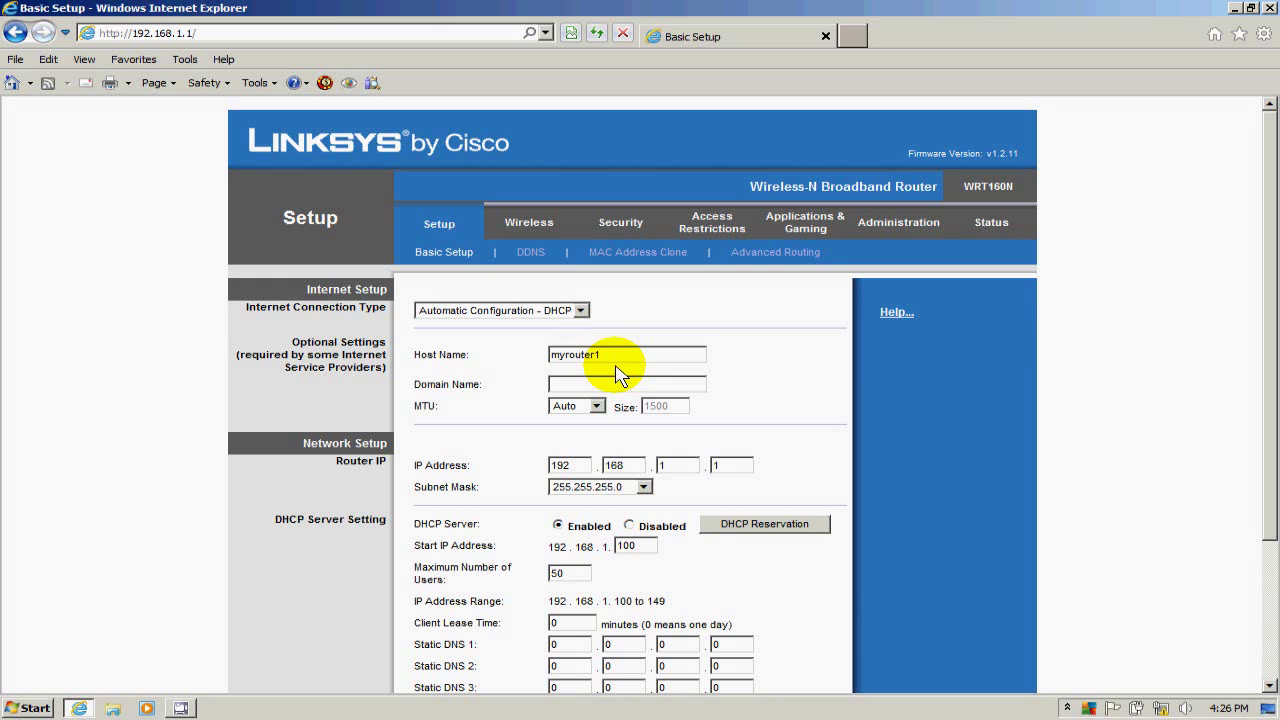
pyautogui.press('BackSpace')
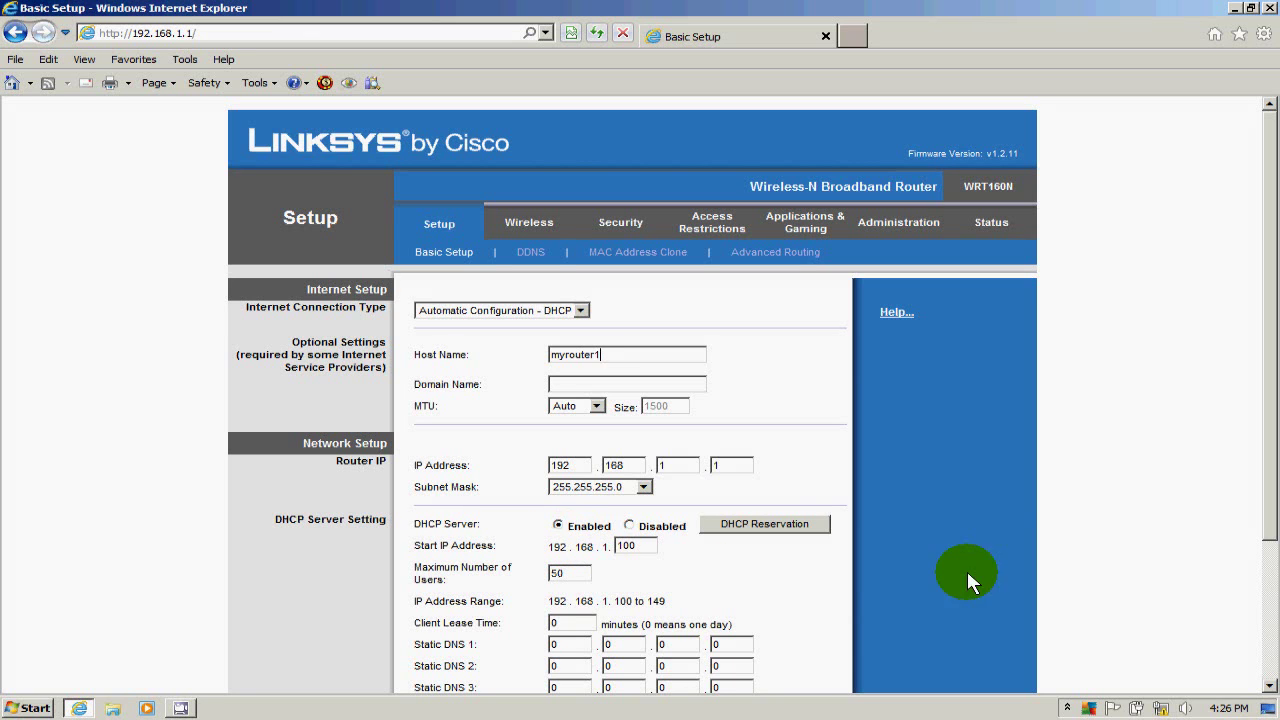
pyautogui.scroll(-4, 1003, 496)
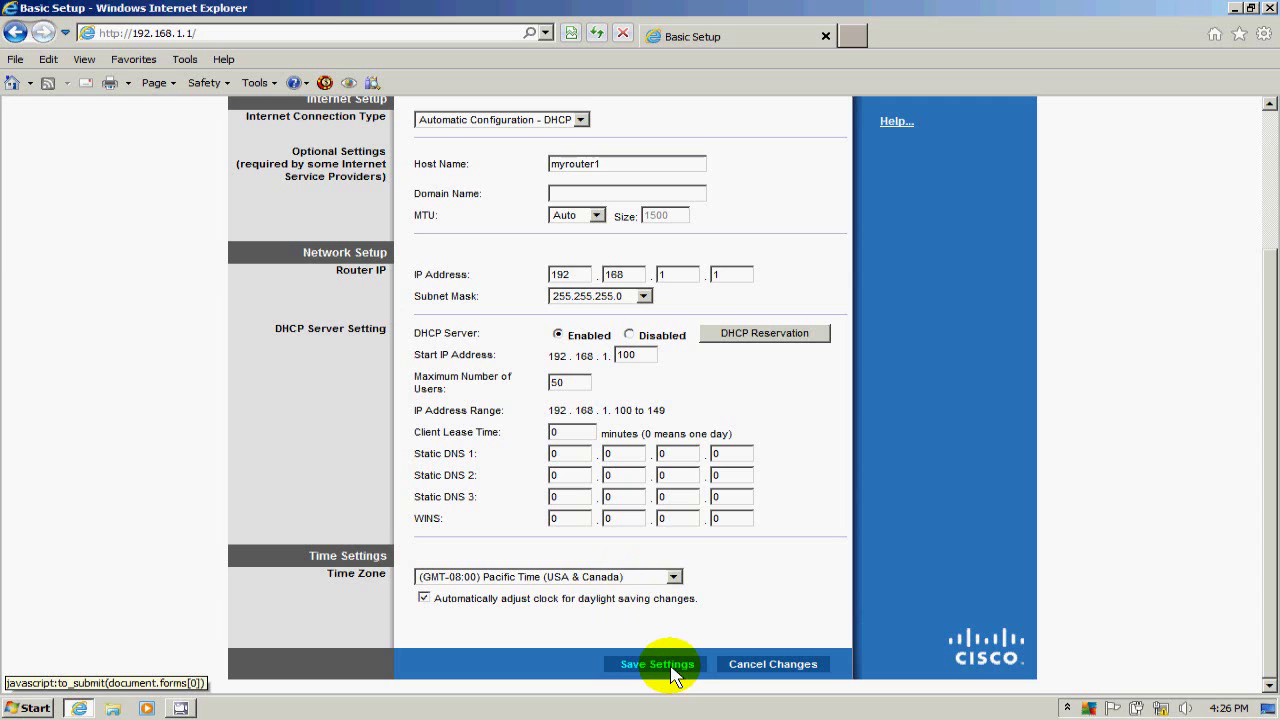
pyautogui.click(671, 668)
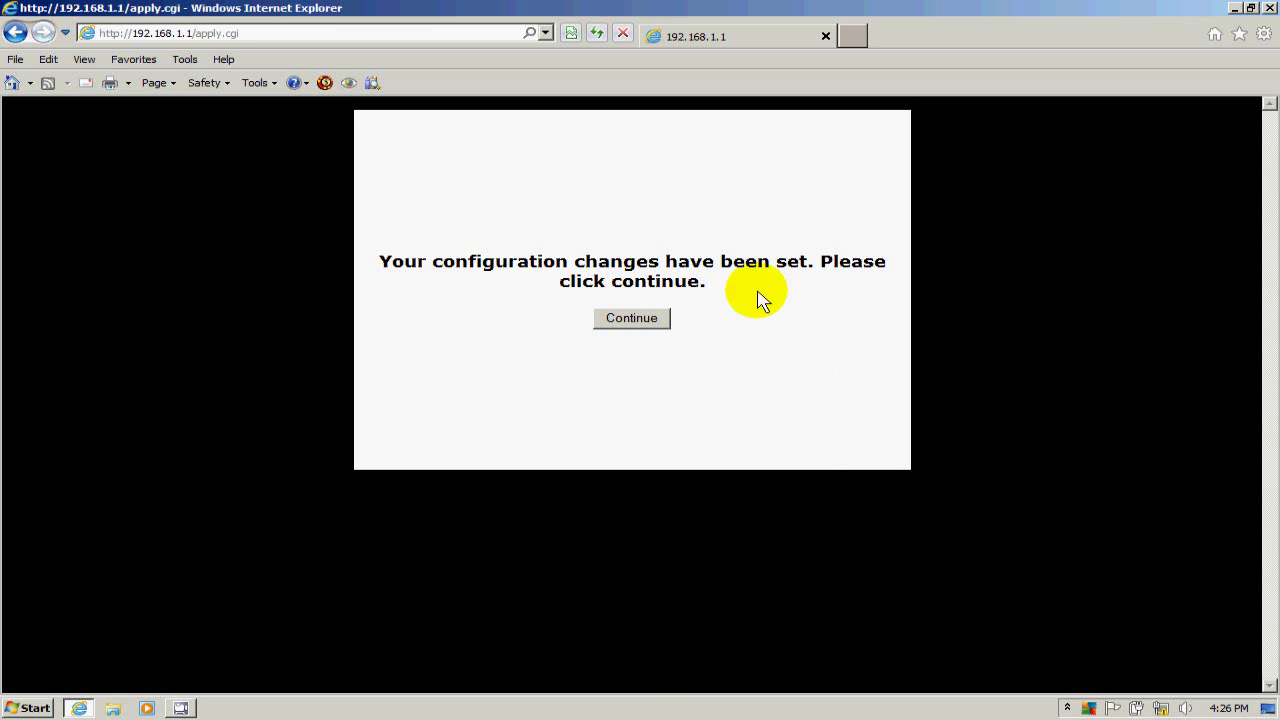
pyautogui.click(638, 320)
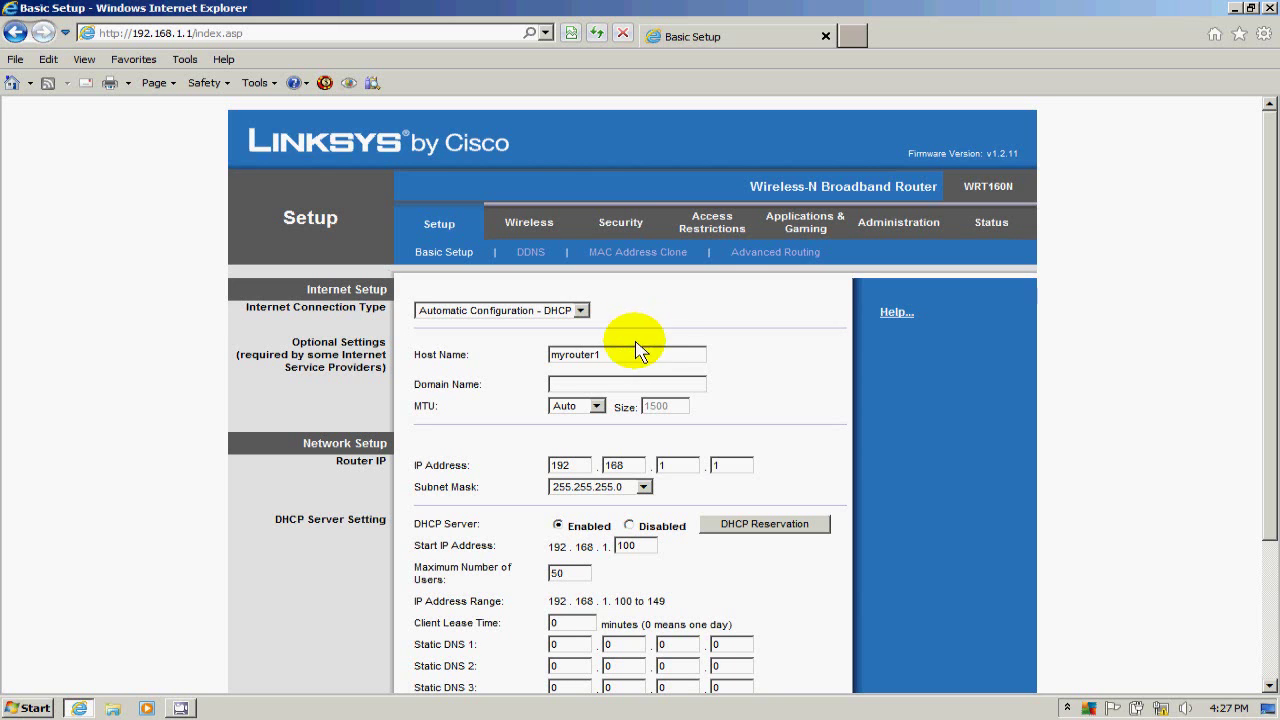
# In Basic Wireless Settings, use manual setup, keep Mixed mode, and replace SSID linksys with myrouter1.
pyautogui.click(533, 226)
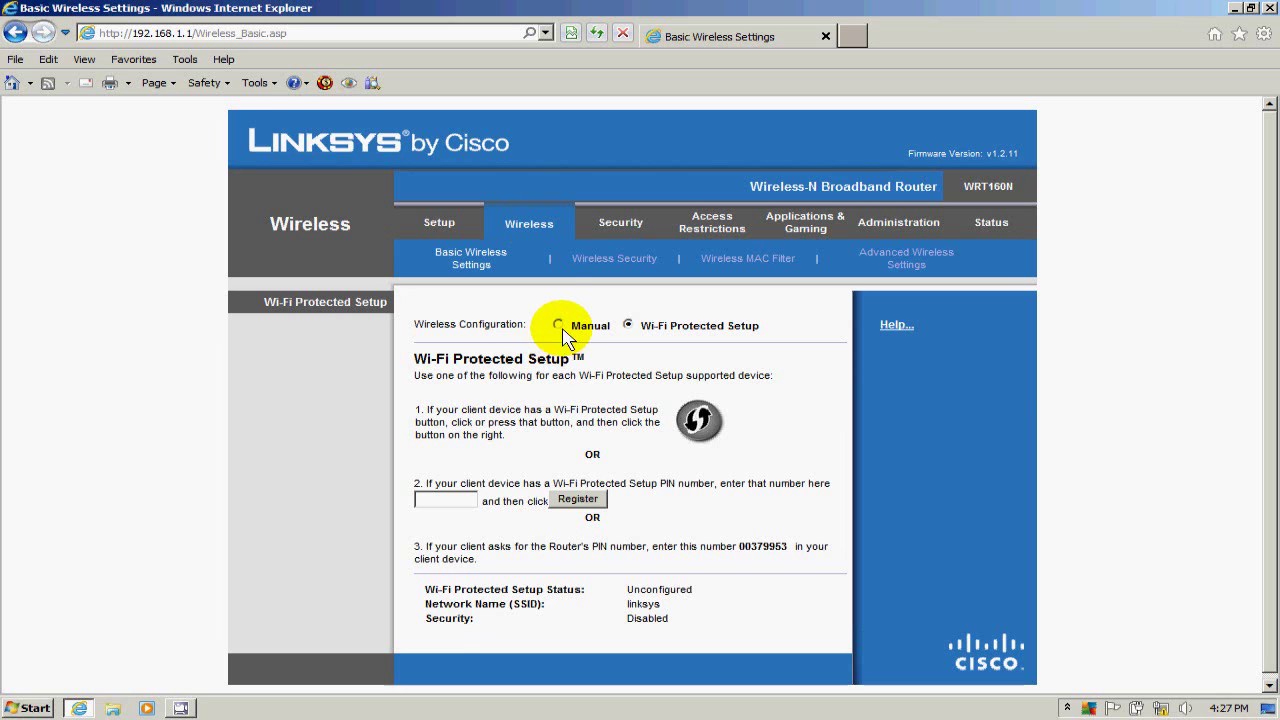
pyautogui.click(558, 325)
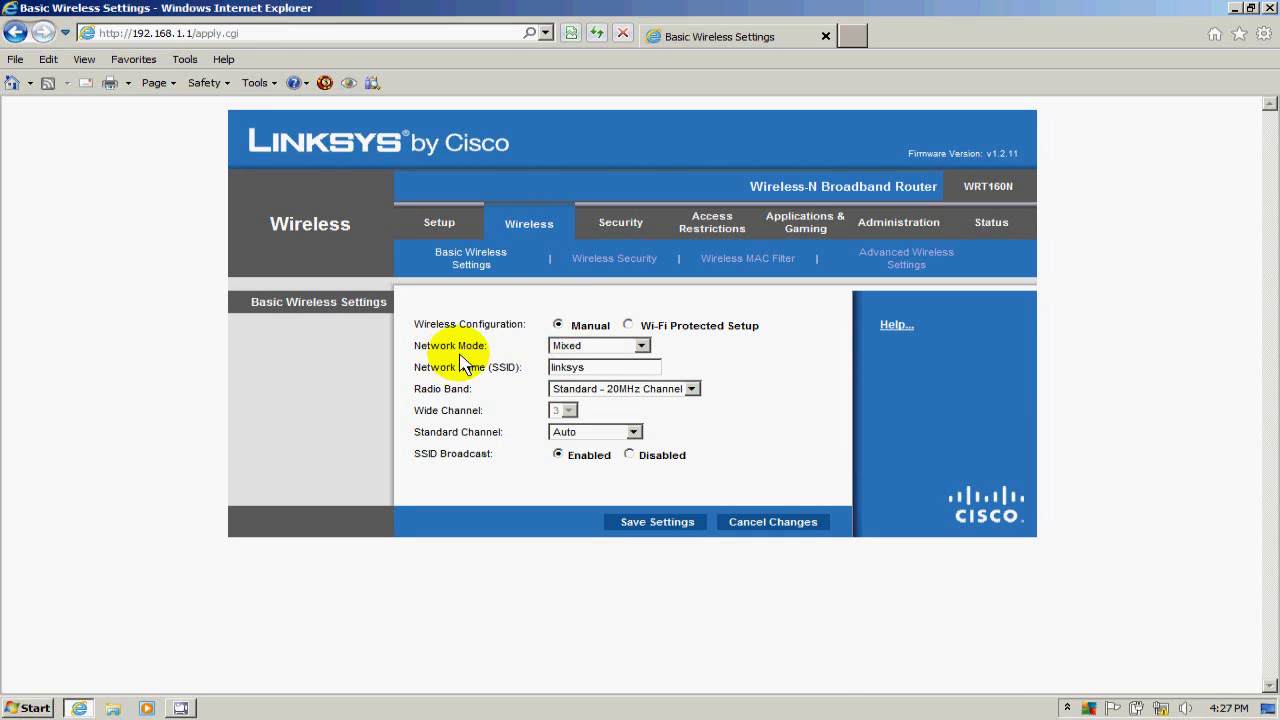
pyautogui.click(642, 347)
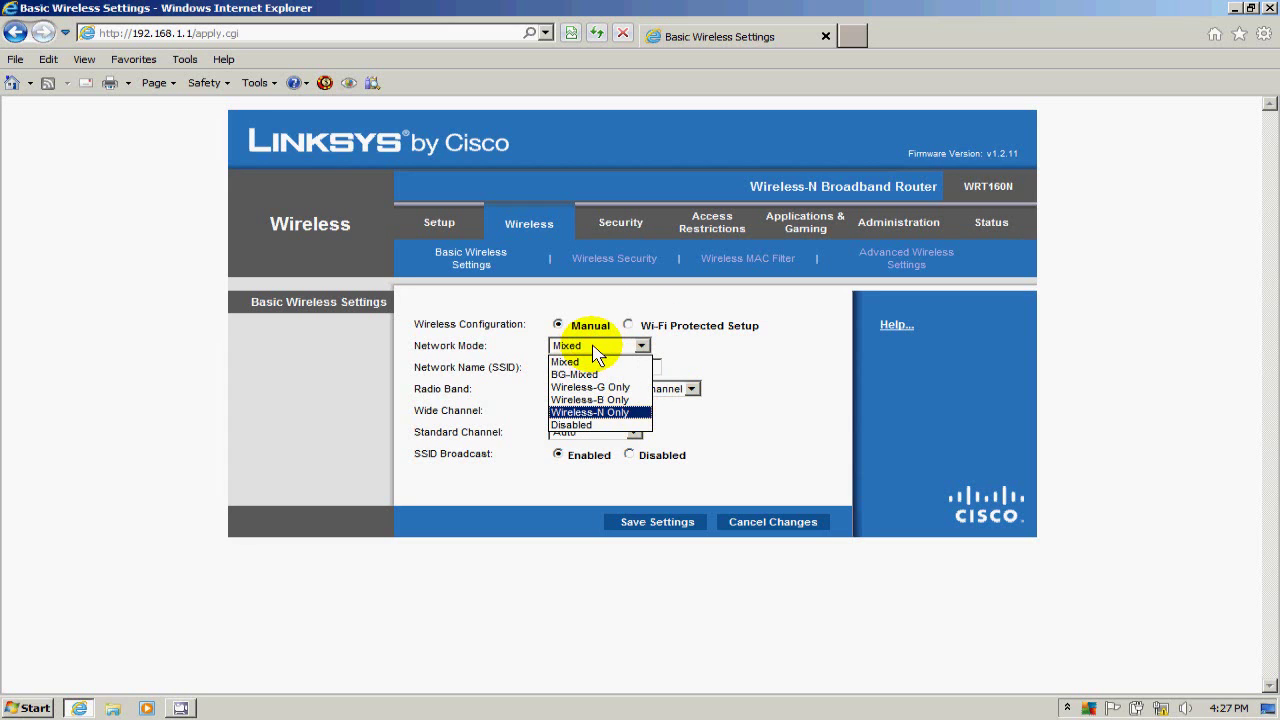
pyautogui.click(600, 350)
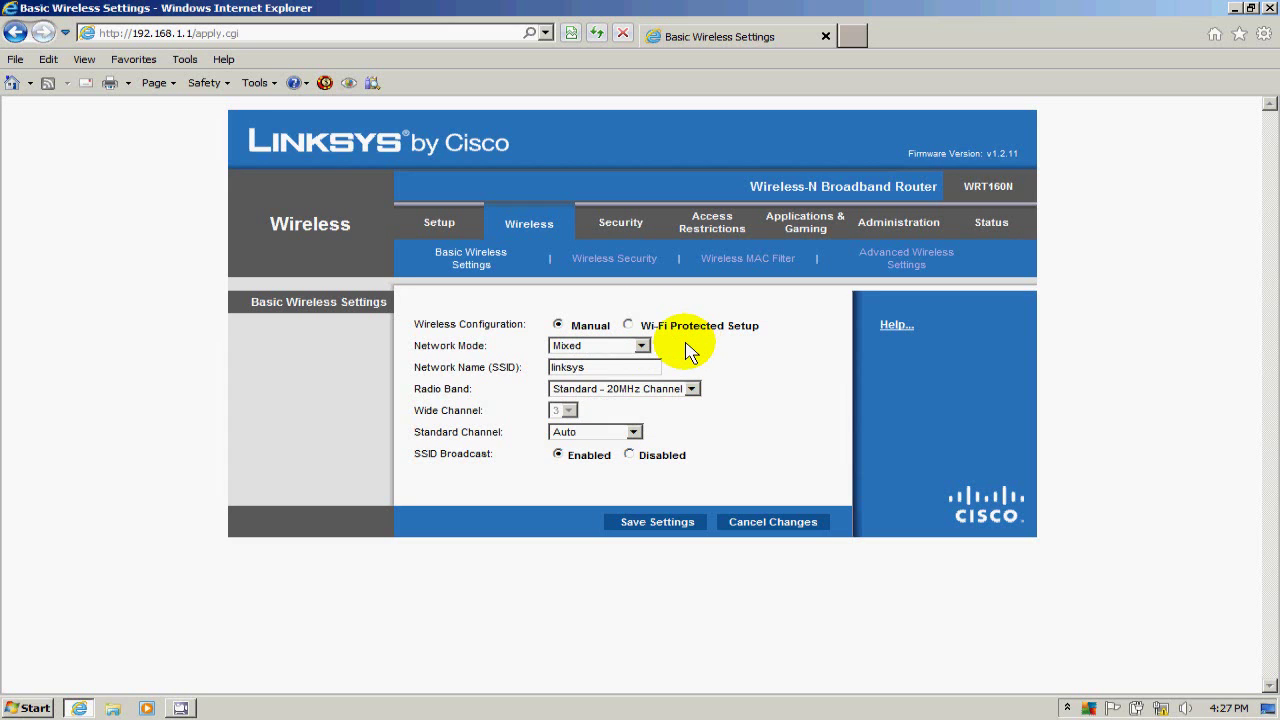
pyautogui.click(591, 377)
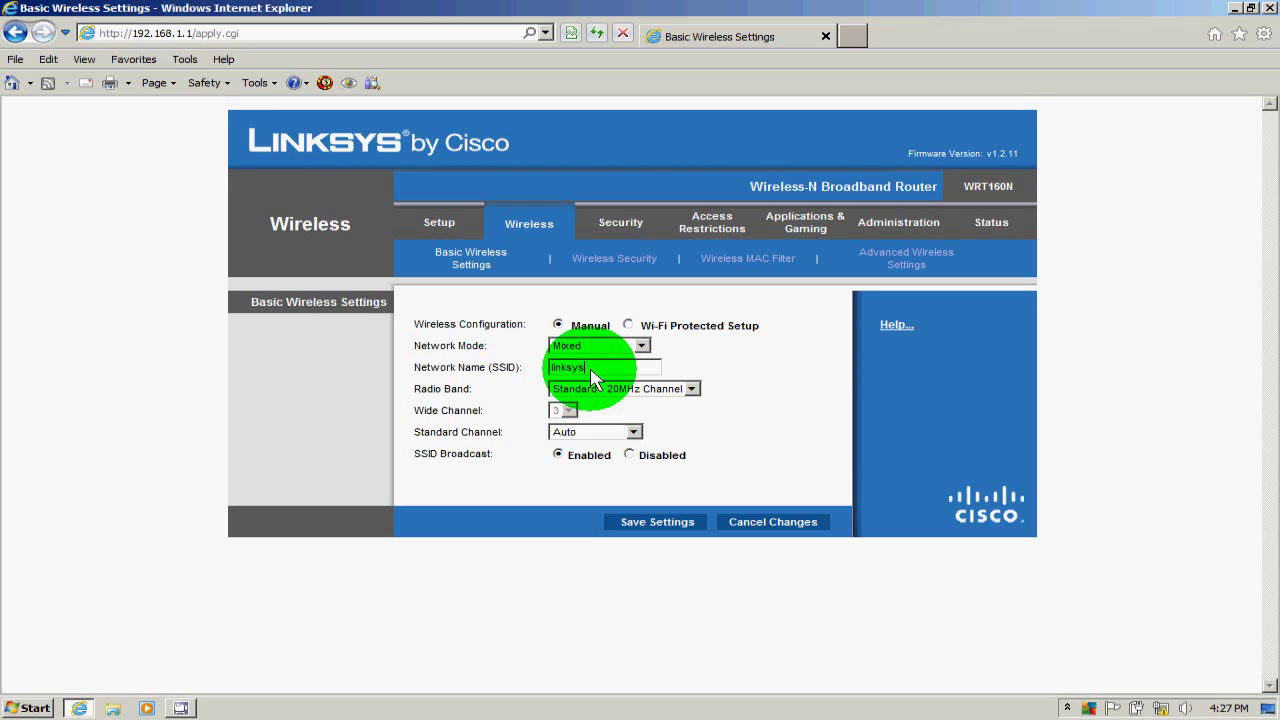
pyautogui.moveTo(591, 377); pyautogui.dragTo(543, 366)
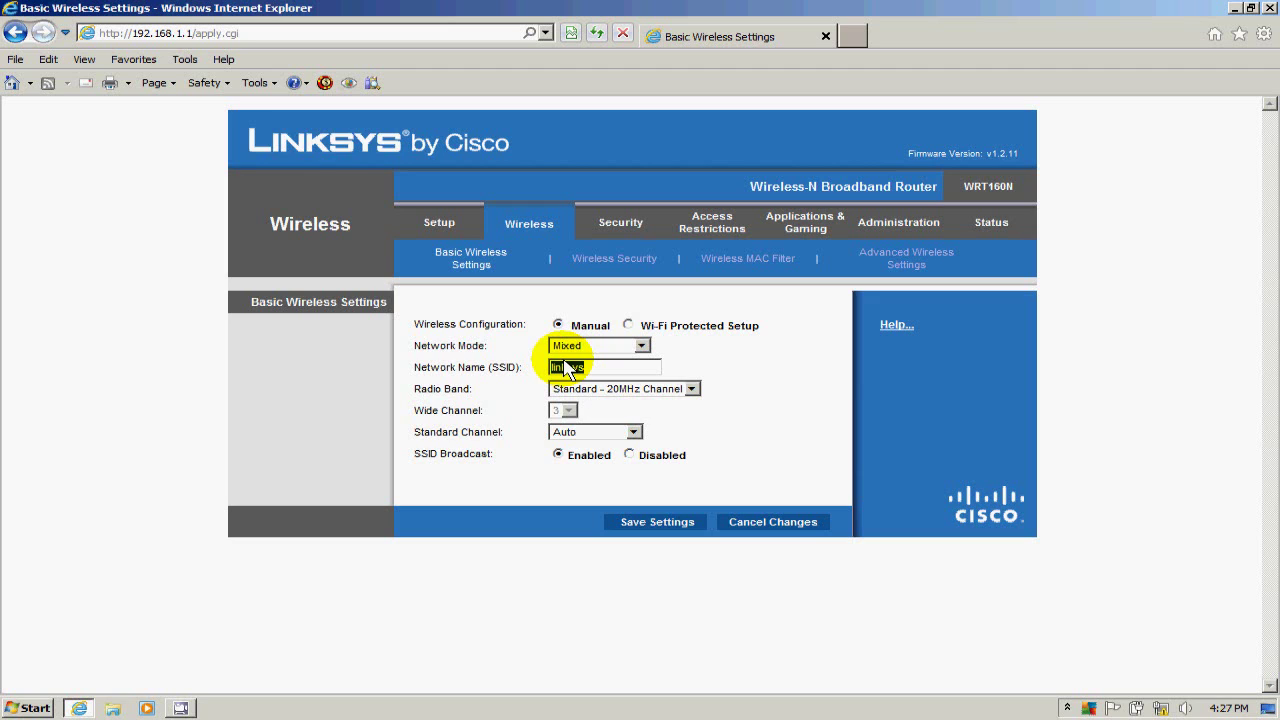
pyautogui.write('myrouter1')
# Keep the 20MHz radio band and Auto channel, then save the wireless settings.
pyautogui.click(692, 391)
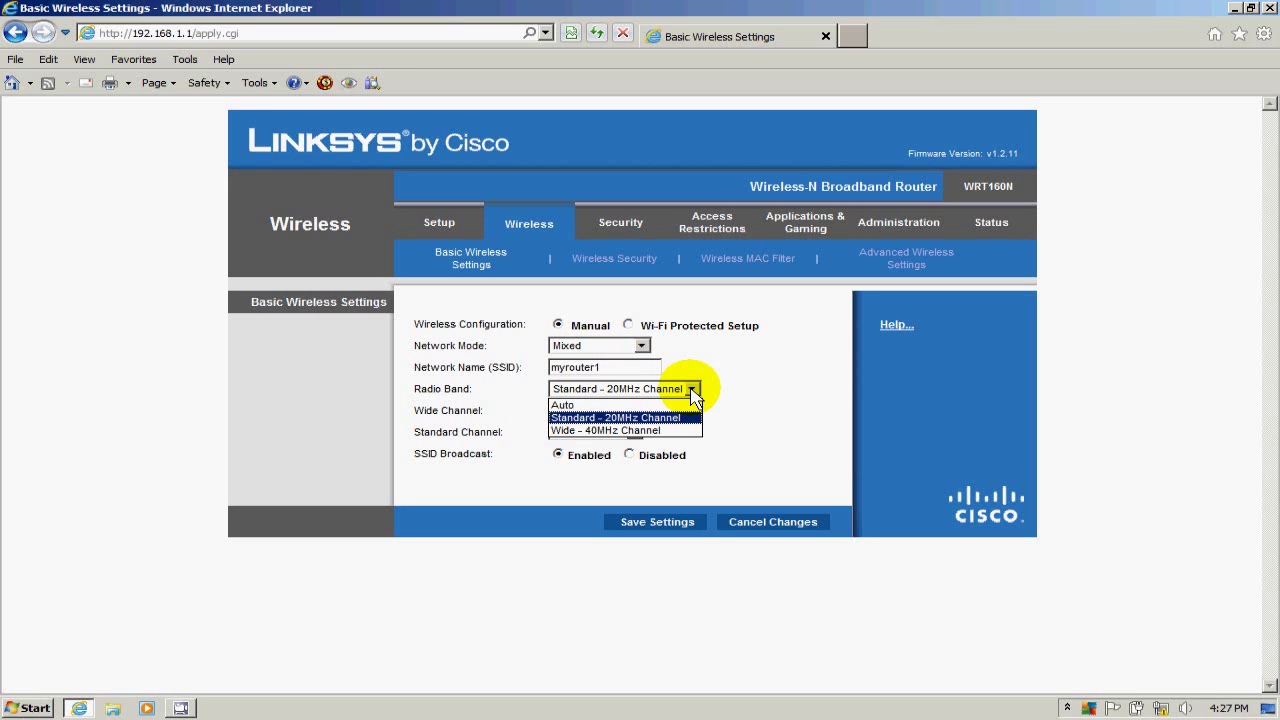
pyautogui.click(692, 392)
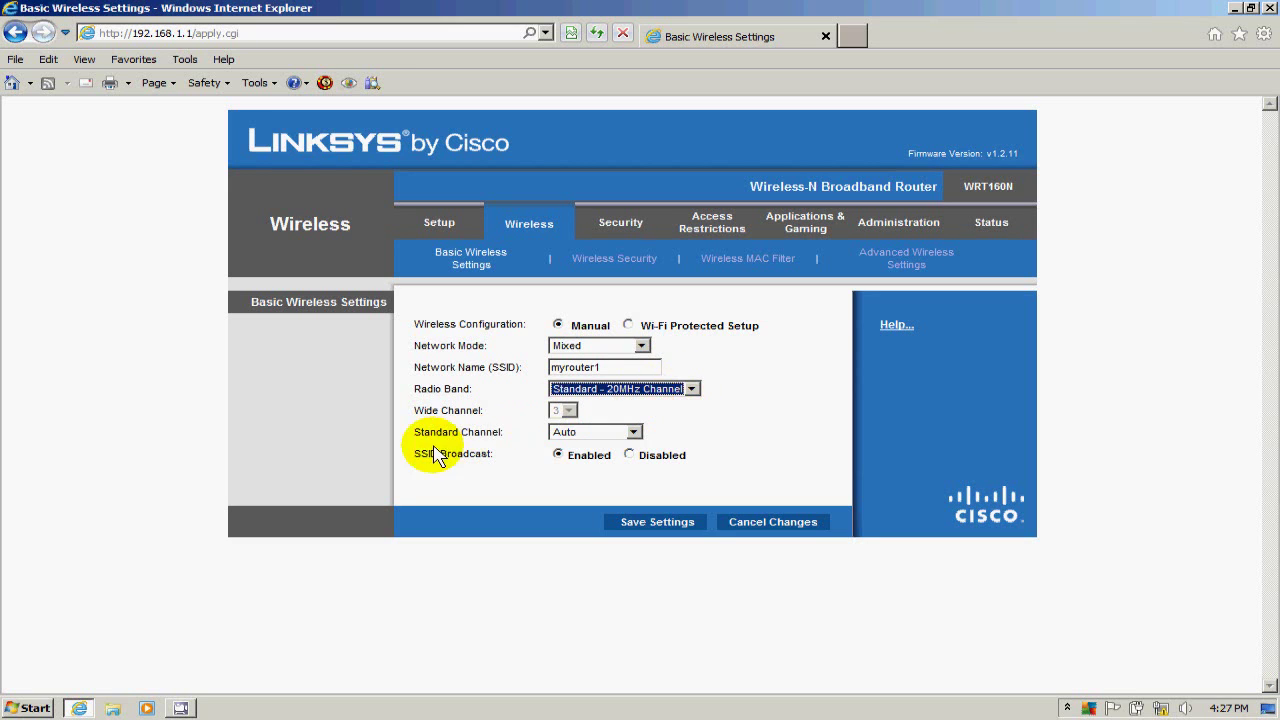
pyautogui.click(634, 433)
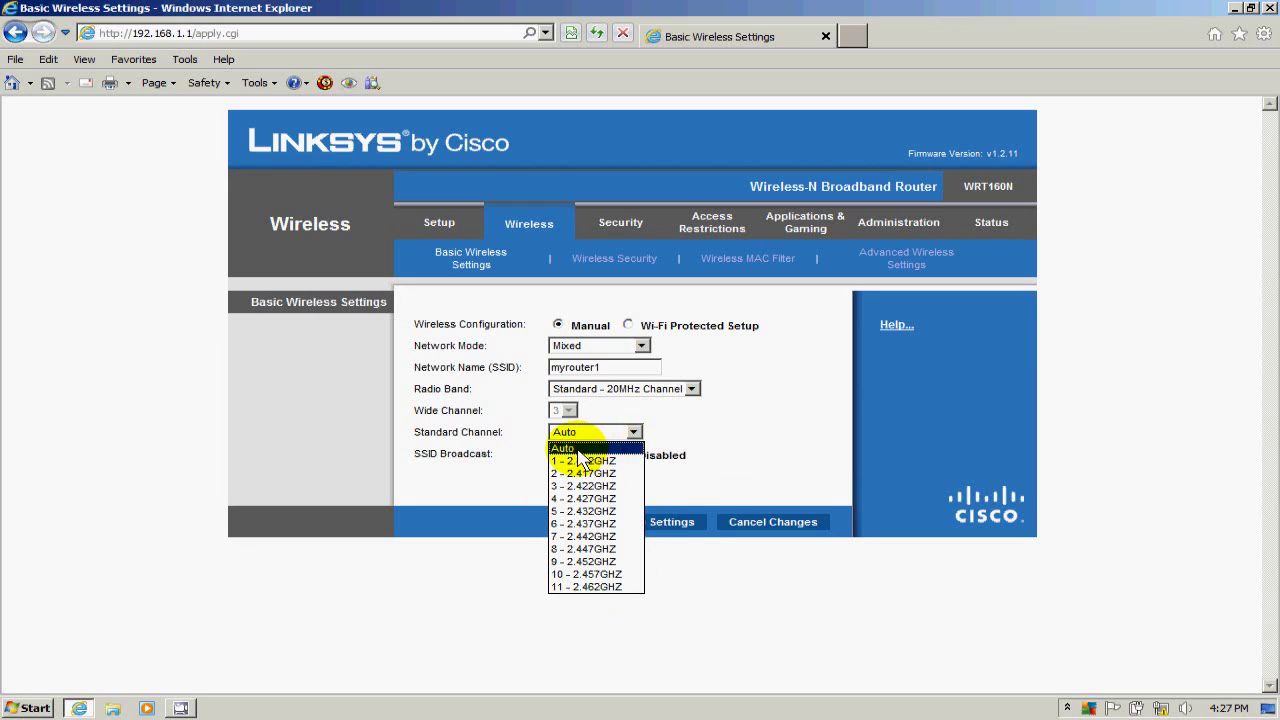
pyautogui.click(665, 432)
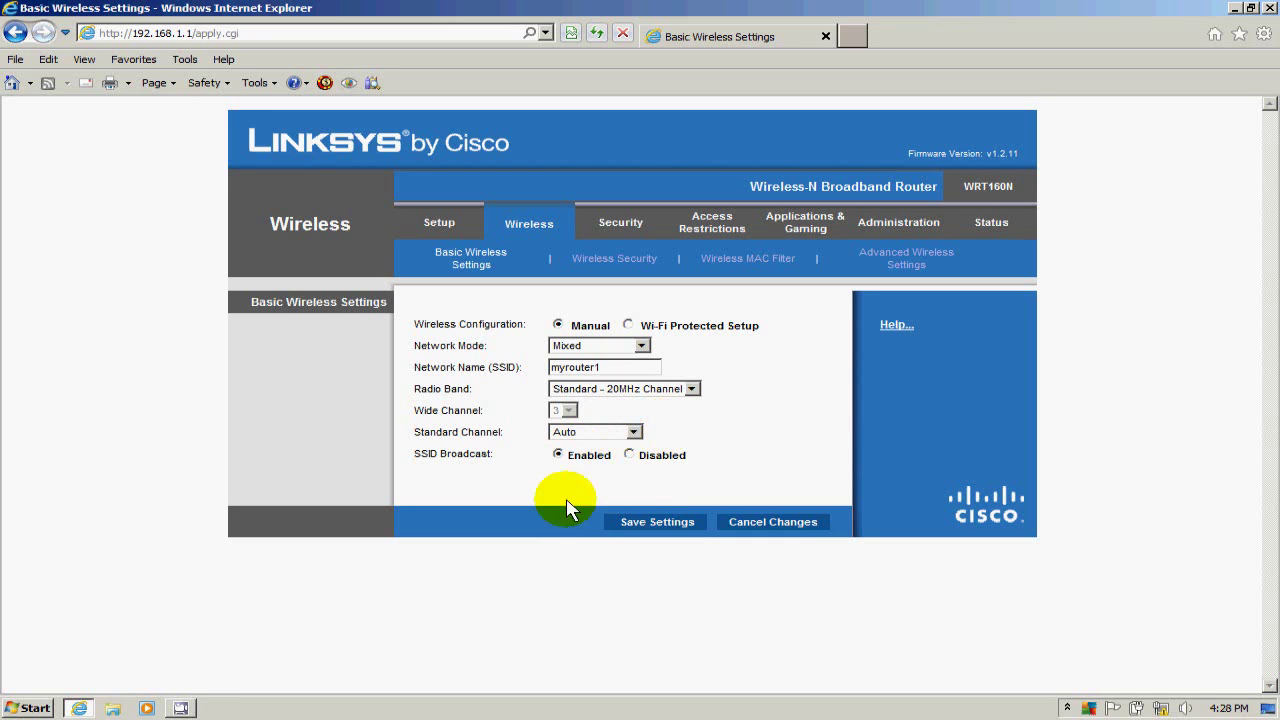
pyautogui.click(652, 522)
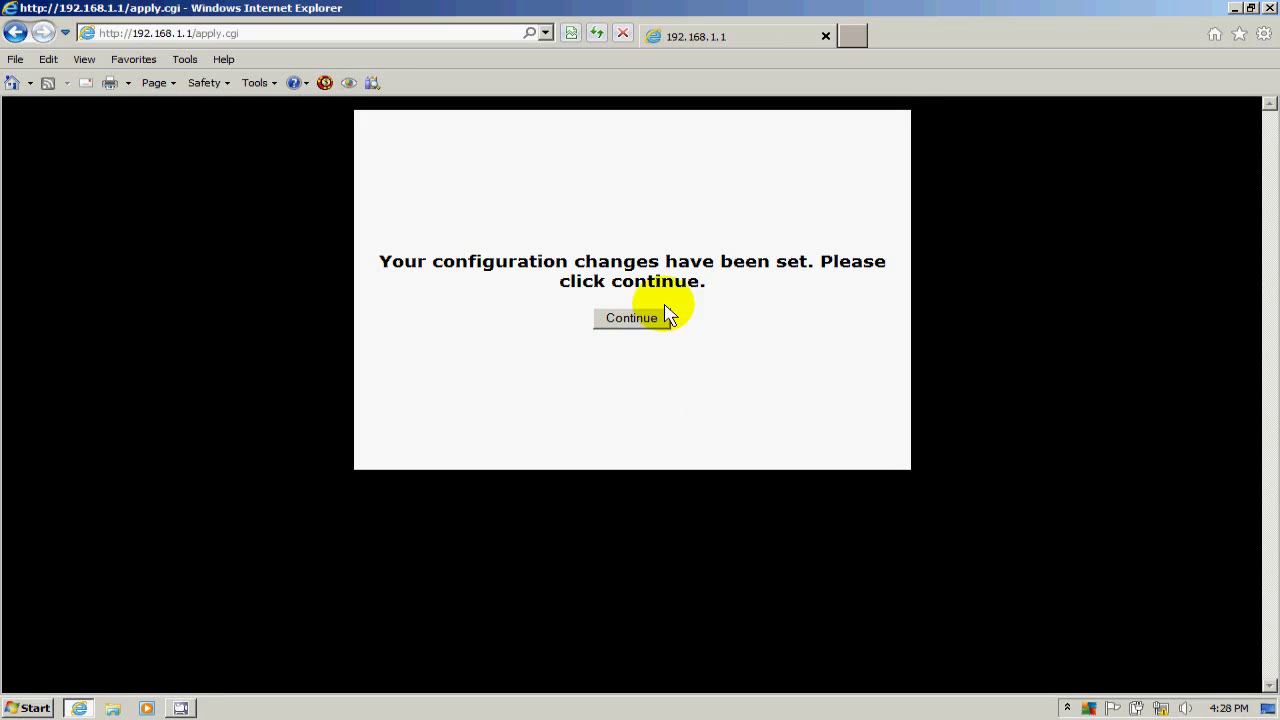
pyautogui.click(630, 322)
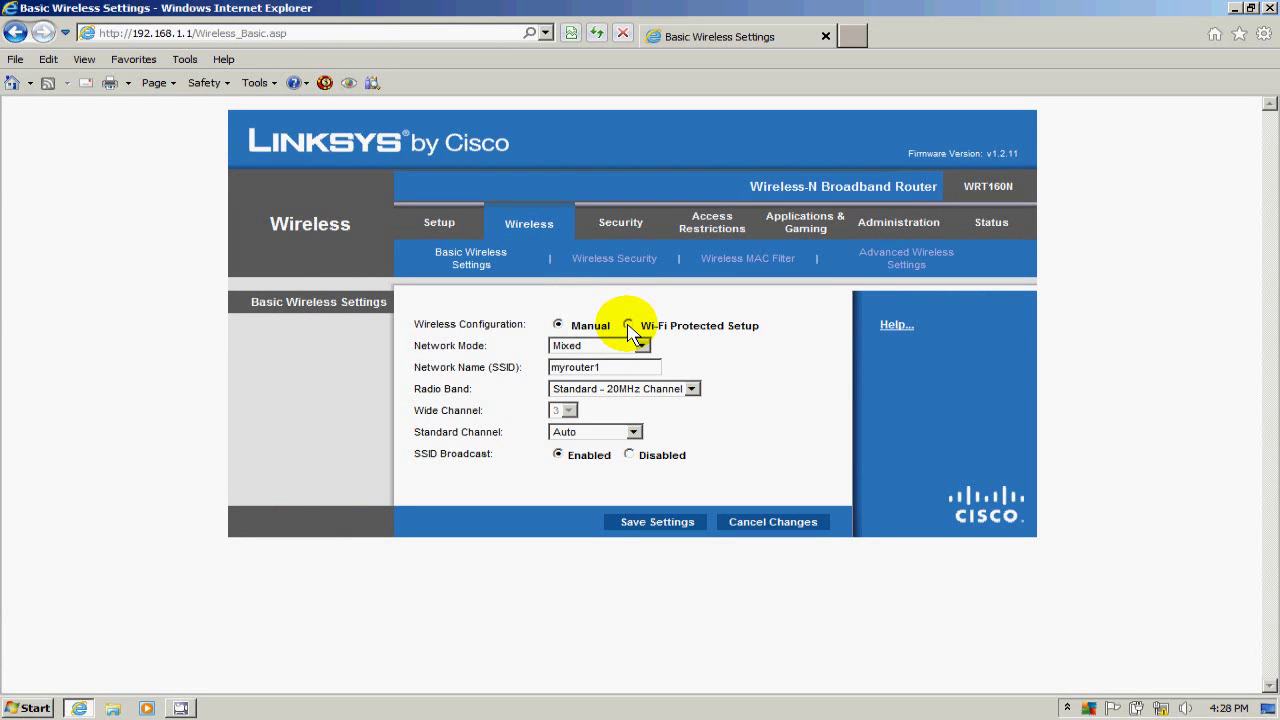
# Set Wireless Security to WPA2 Personal, enter the wireless passphrase, and save the settings.
pyautogui.click(605, 263)
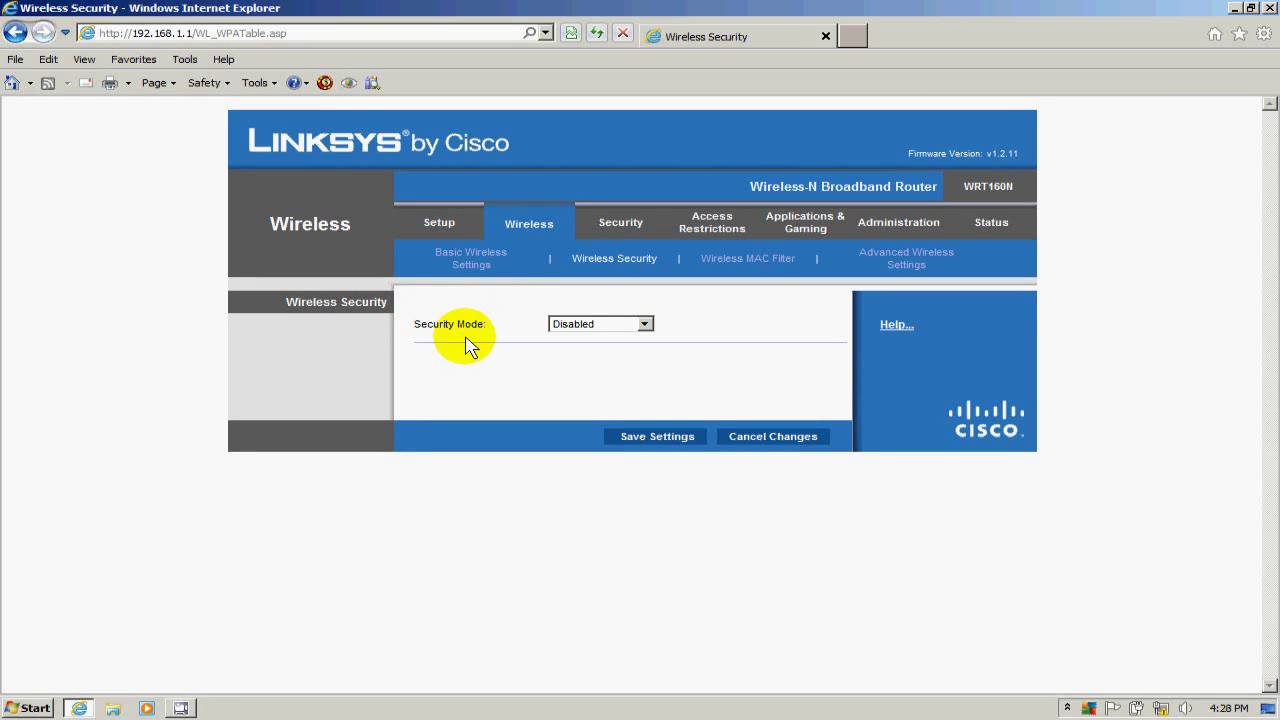
pyautogui.click(647, 327)
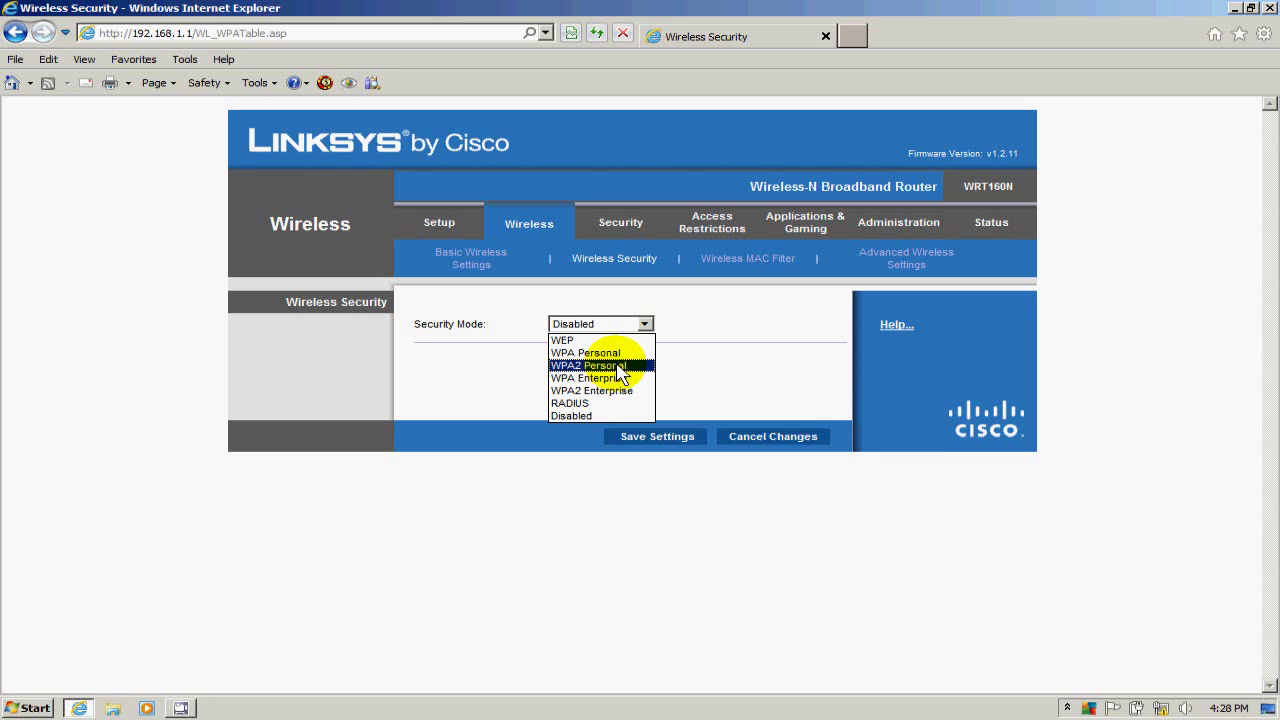
pyautogui.click(620, 369)
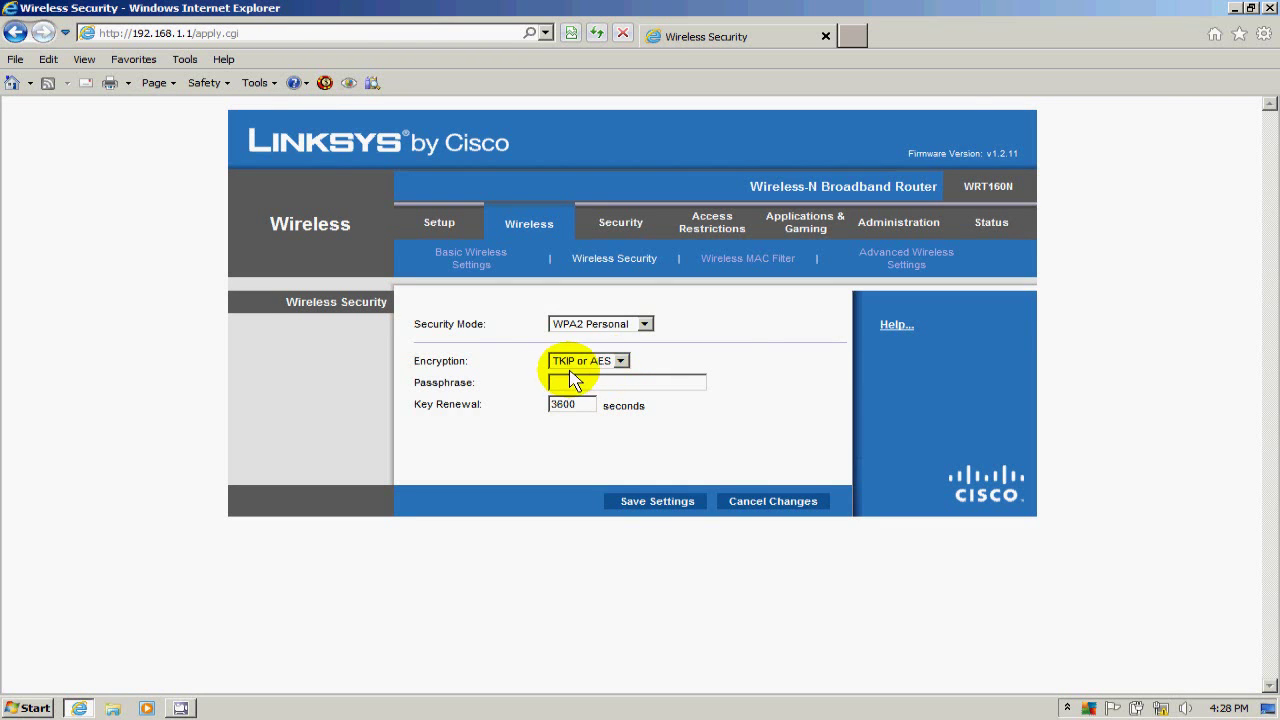
pyautogui.click(580, 384)
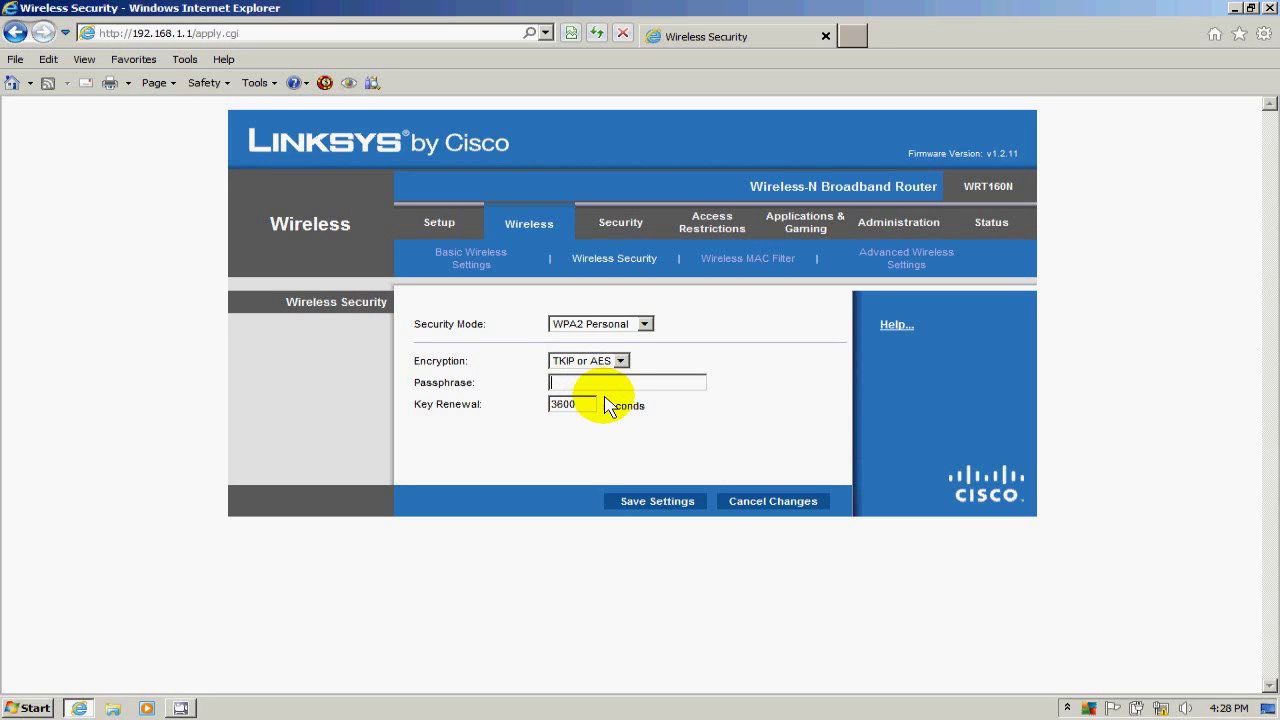
pyautogui.write('te')
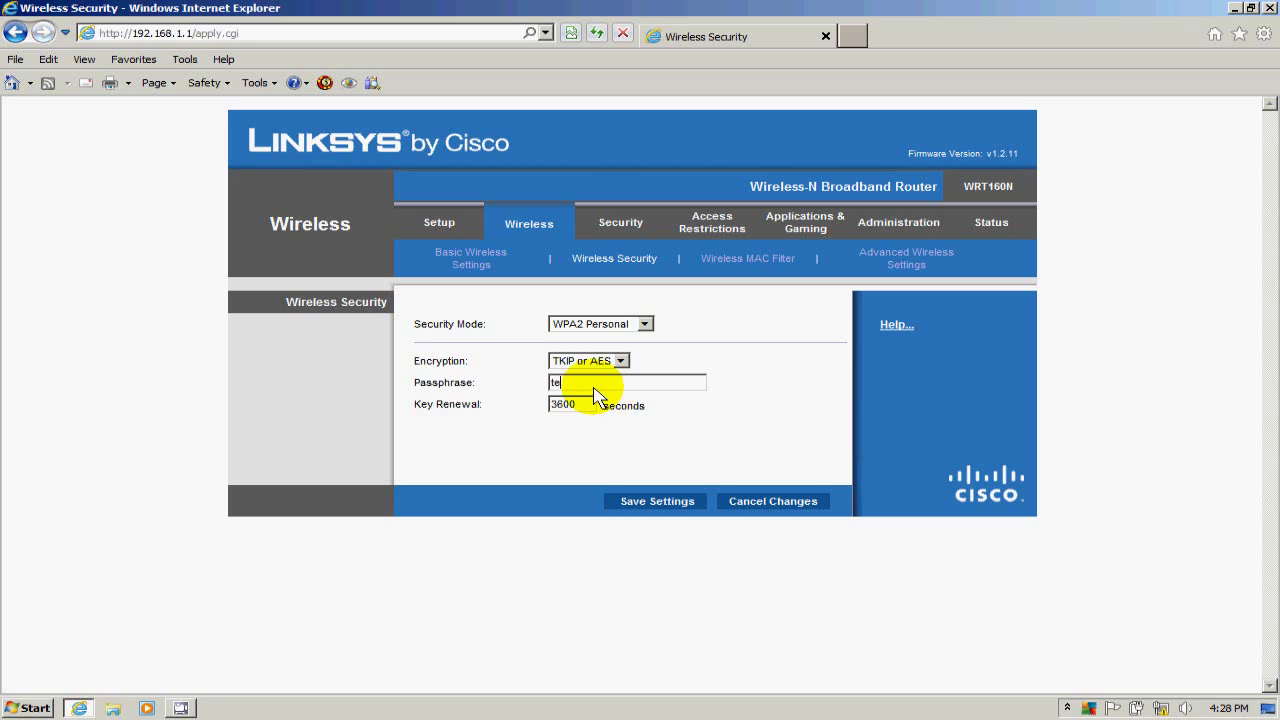
pyautogui.write('st12345')
pyautogui.click(657, 502)
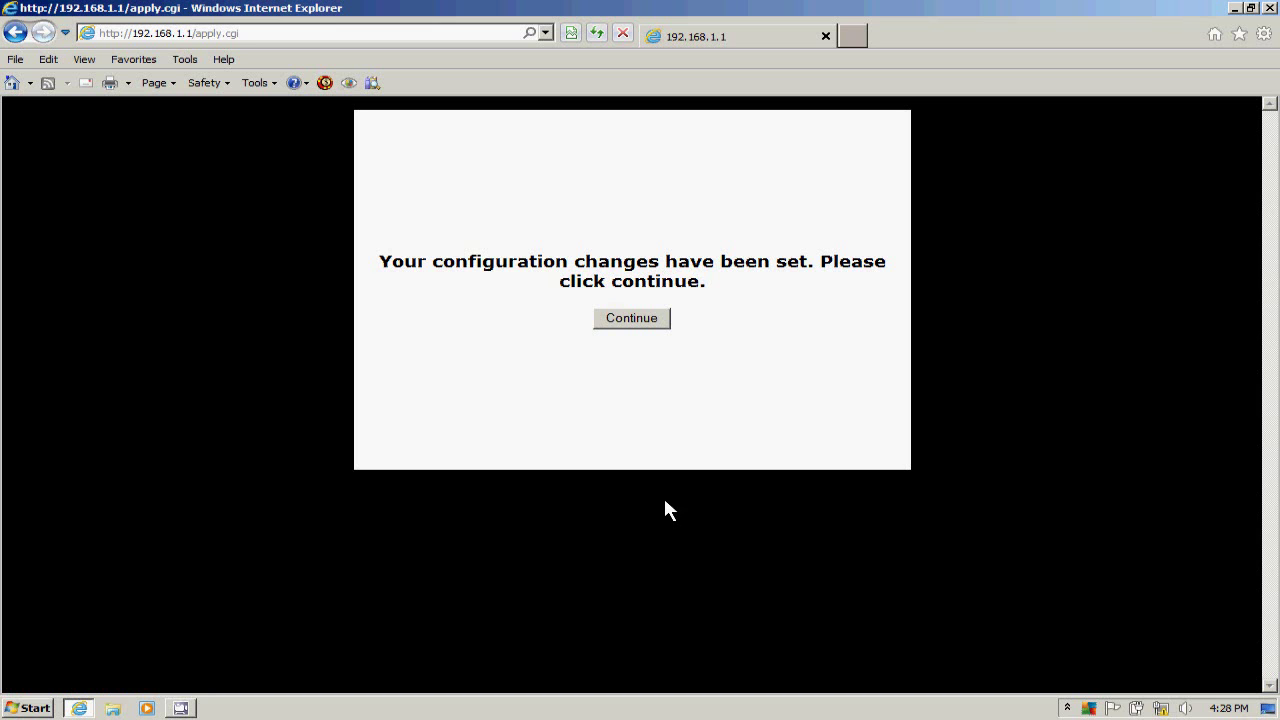
pyautogui.click(622, 318)
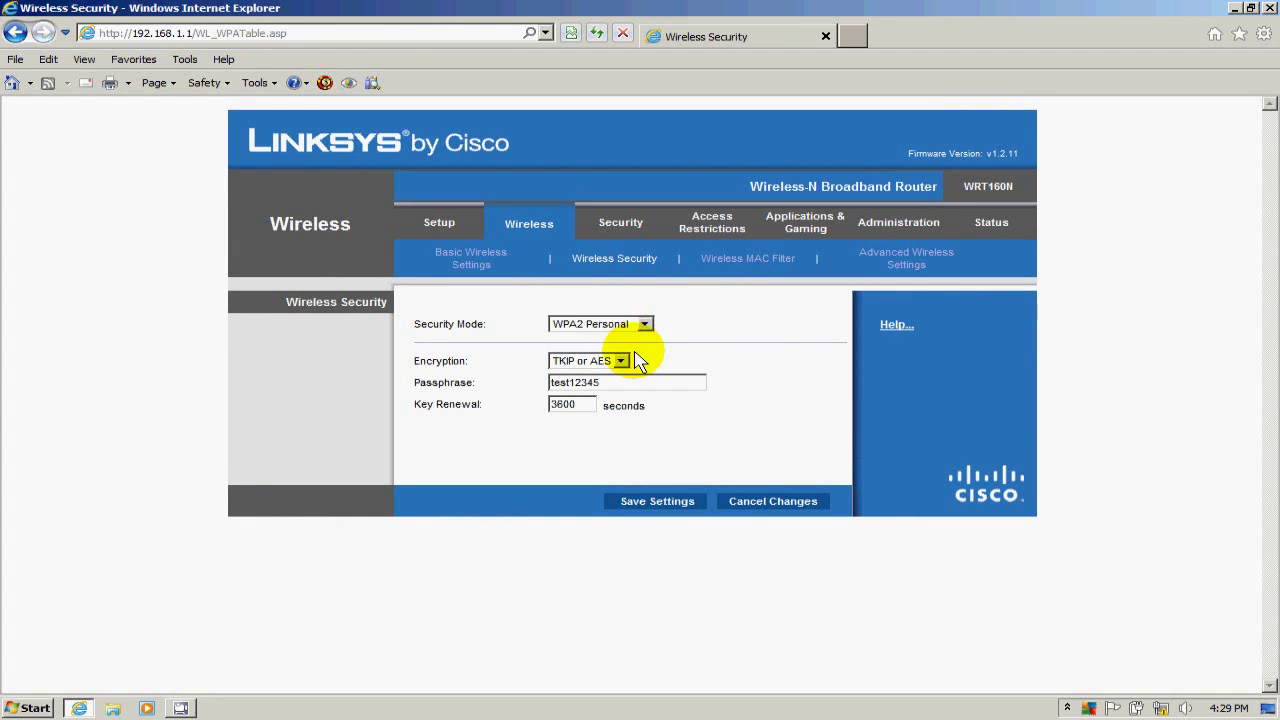
# Open the Administration Management page and scroll down through its router password settings.
pyautogui.click(891, 222)
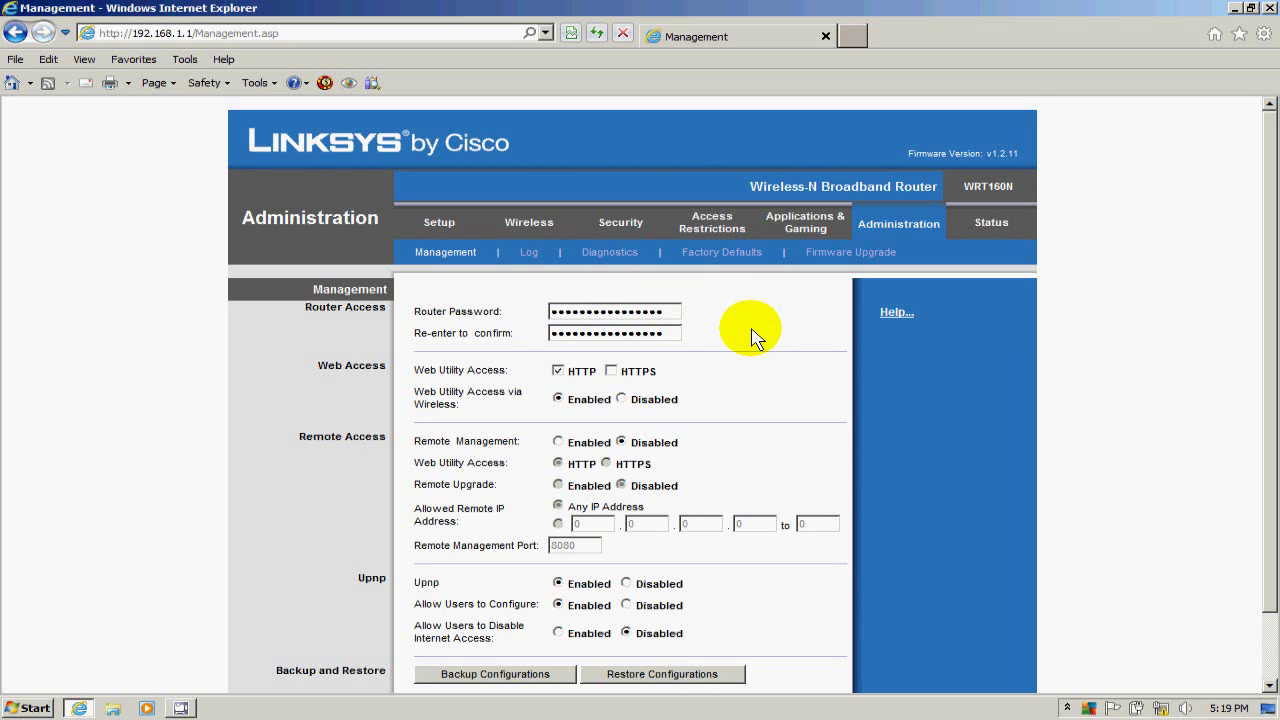
pyautogui.scroll(-2, 752, 338)
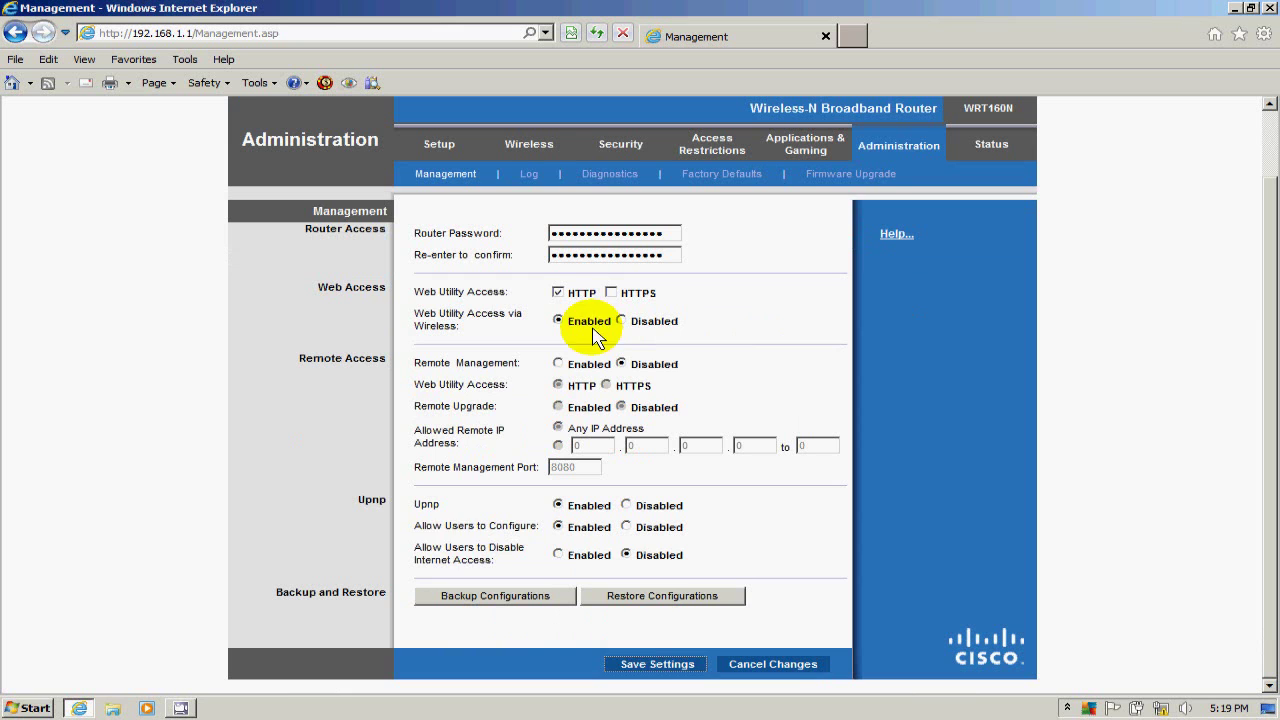